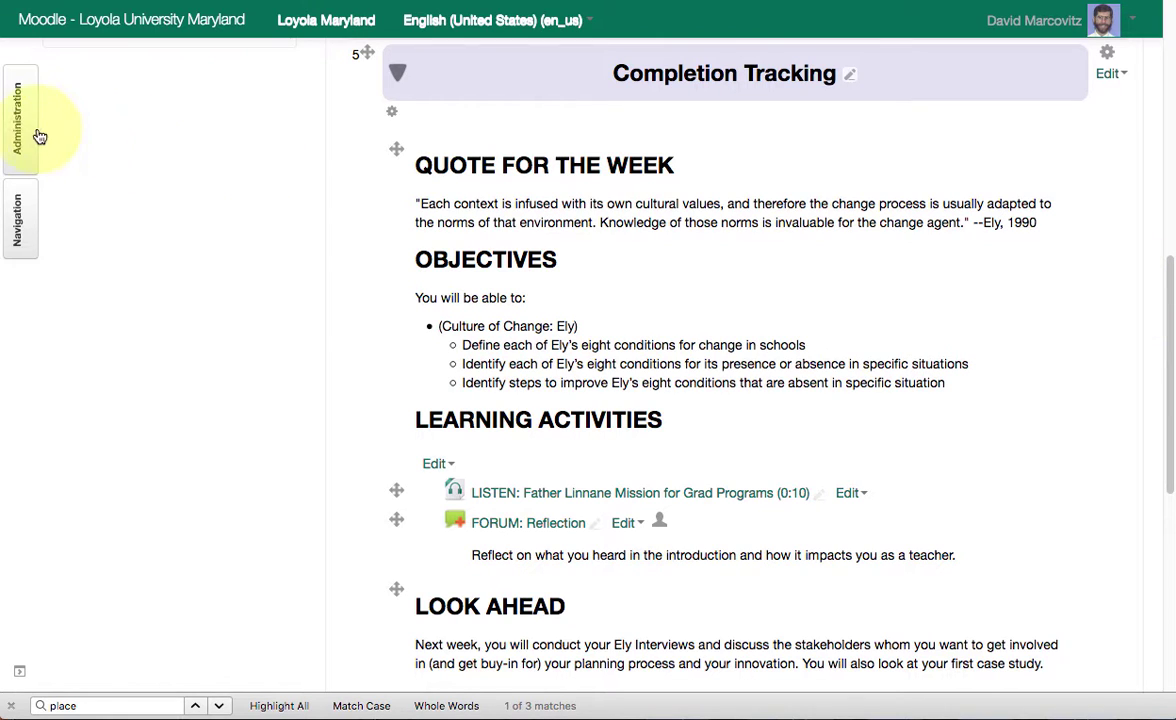
# - Enable completion tracking for the course by setting it to Yes in the course settings, and save
pyautogui.click(27, 137)
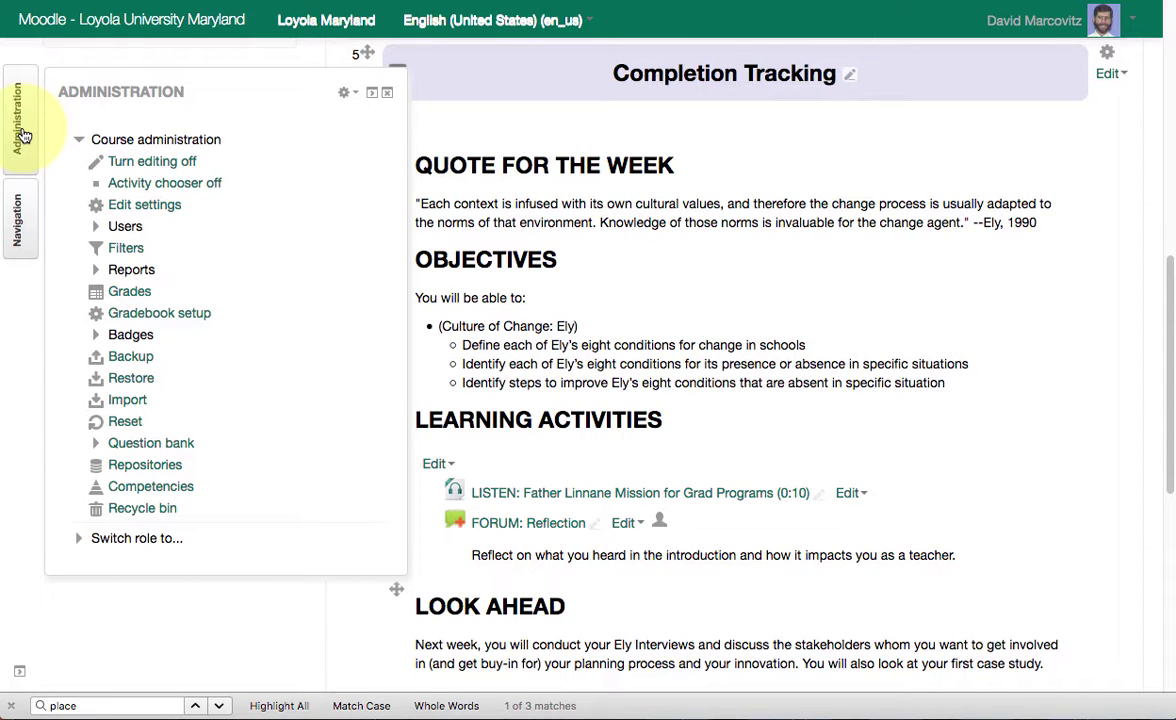
pyautogui.click(172, 208)
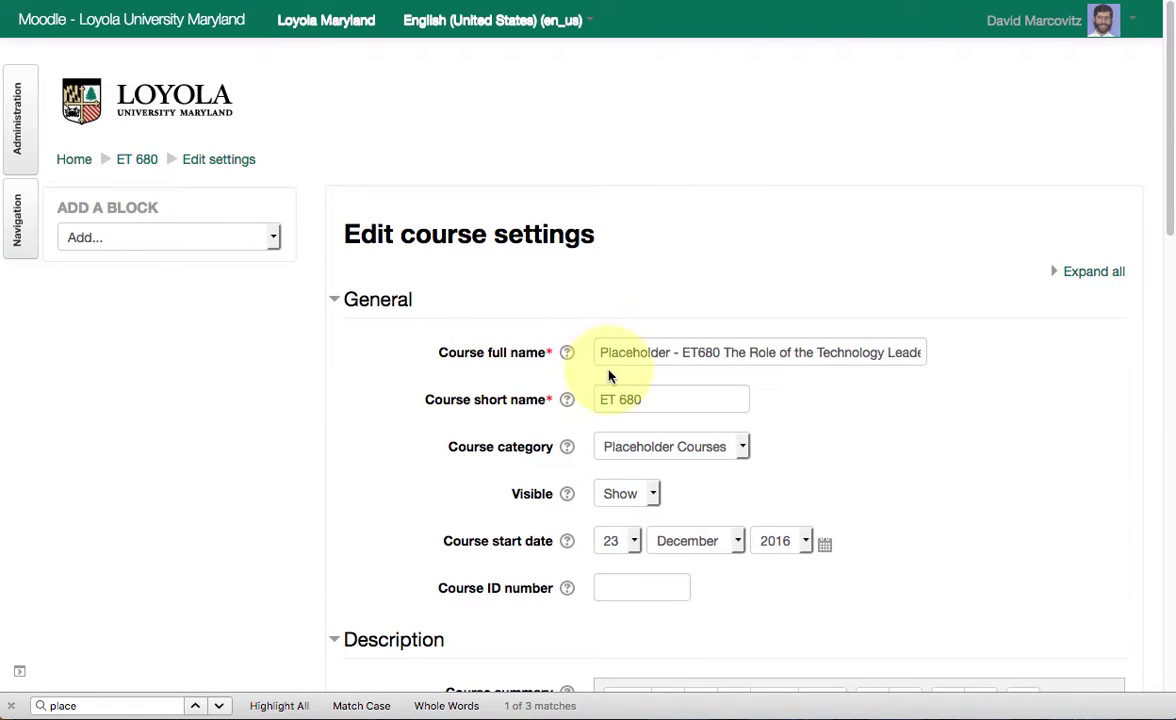
pyautogui.scroll(-8, 609, 376)
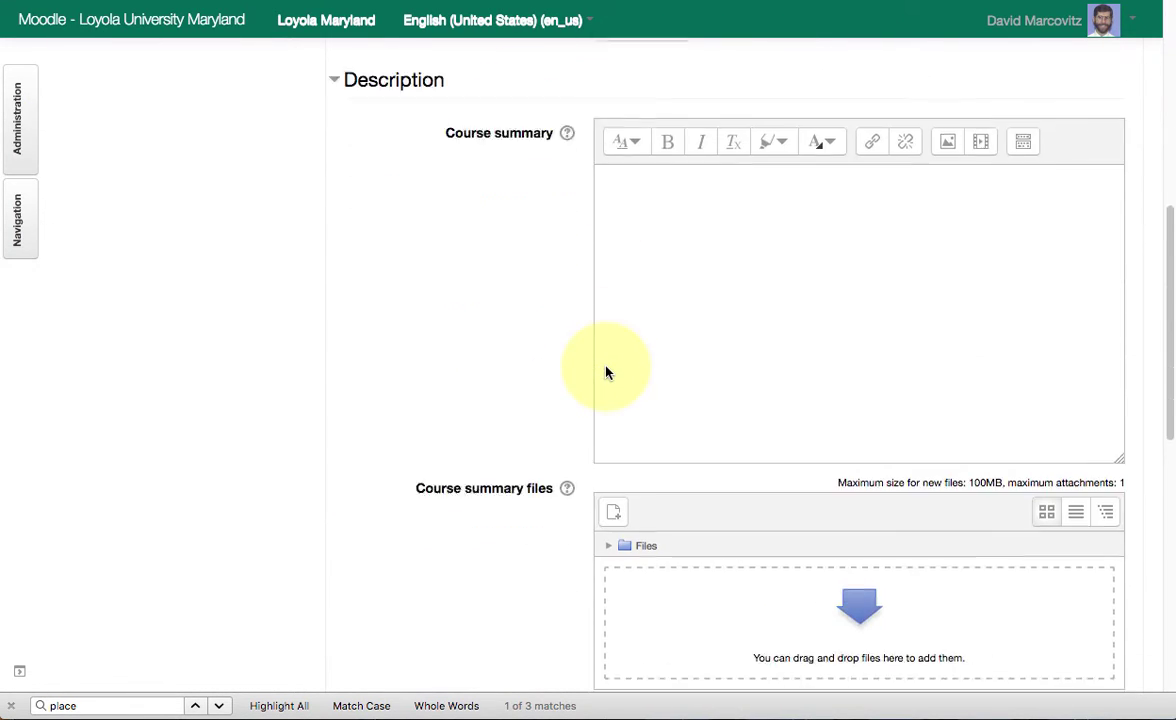
pyautogui.scroll(-7, 606, 372)
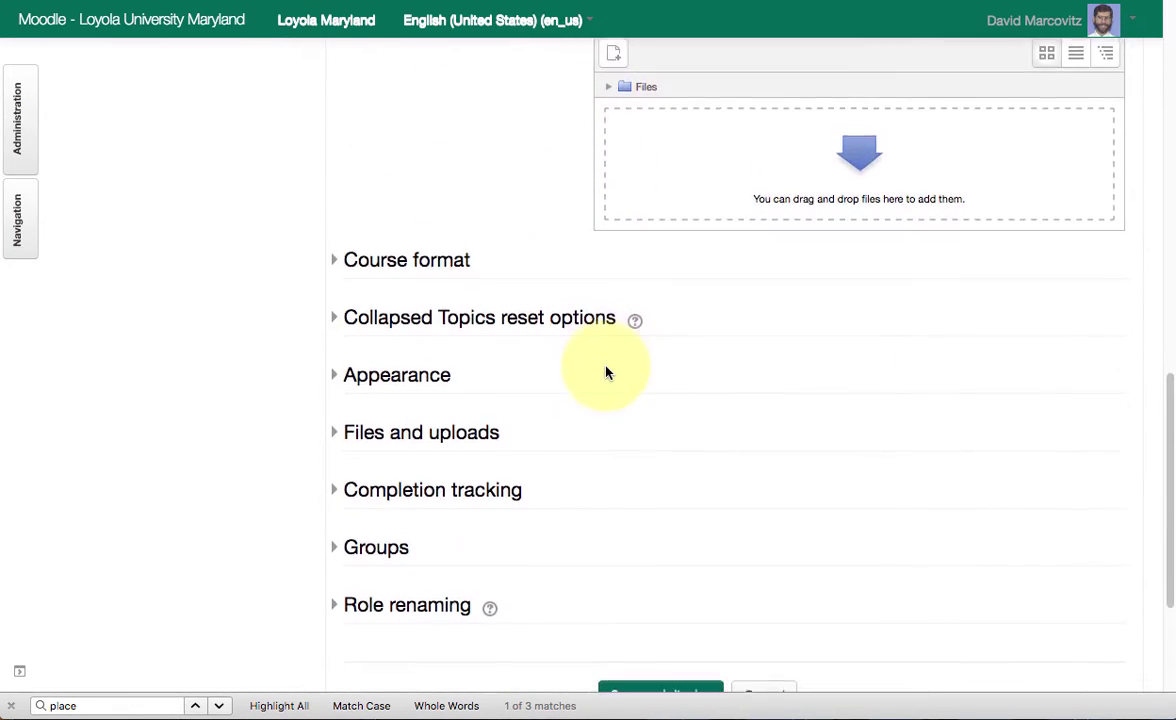
pyautogui.scroll(-1, 605, 372)
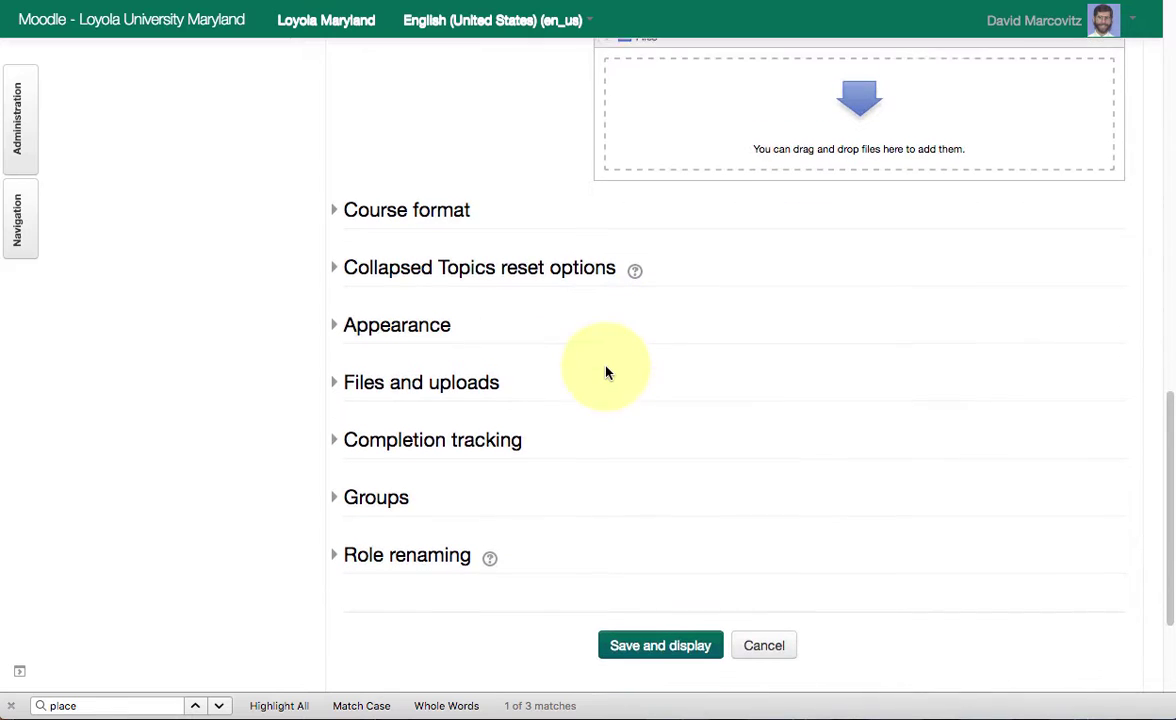
pyautogui.click(335, 432)
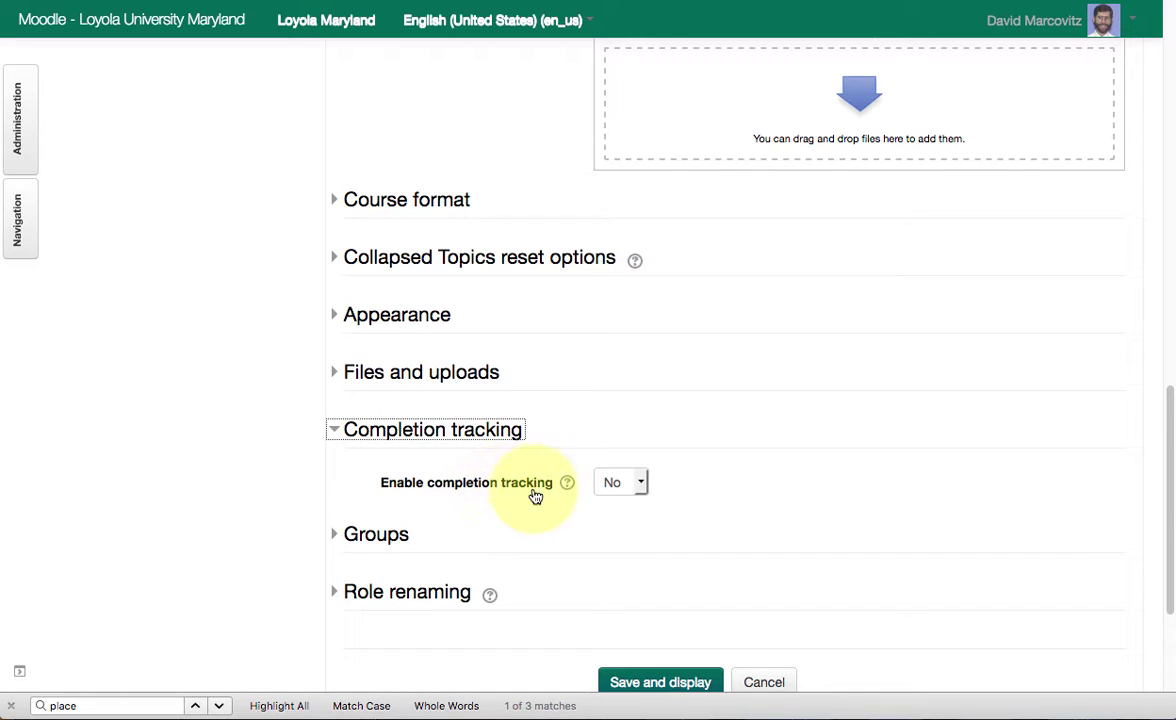
pyautogui.click(641, 484)
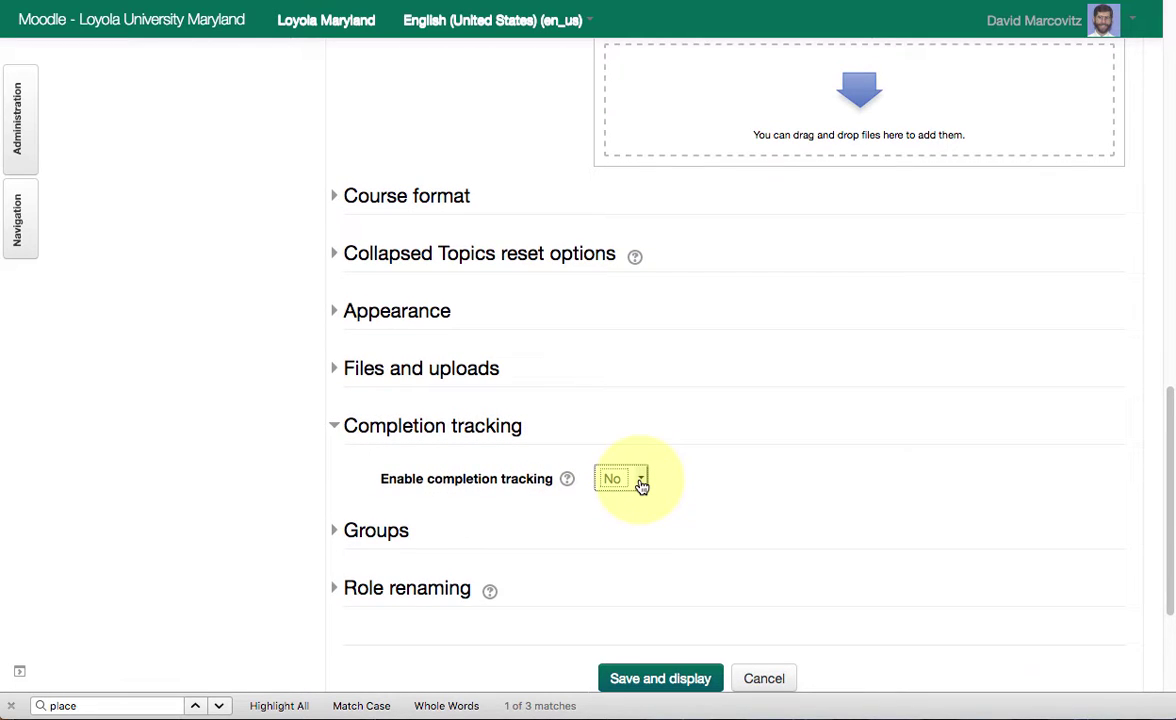
pyautogui.click(620, 529)
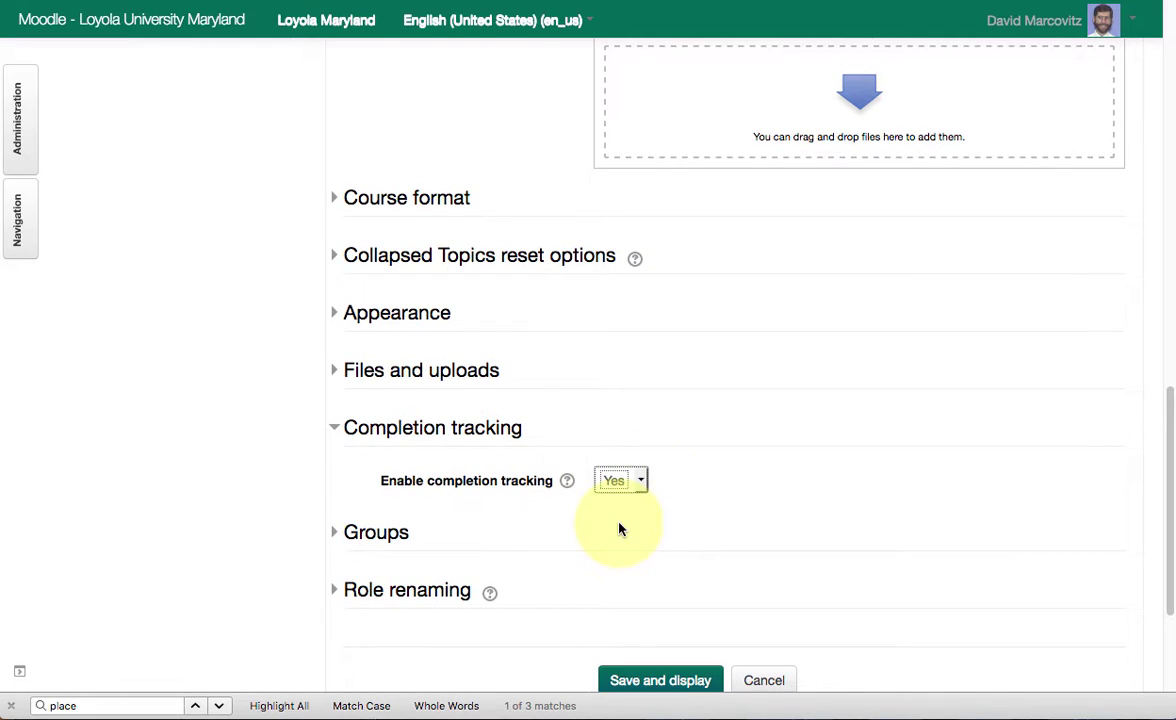
pyautogui.click(658, 681)
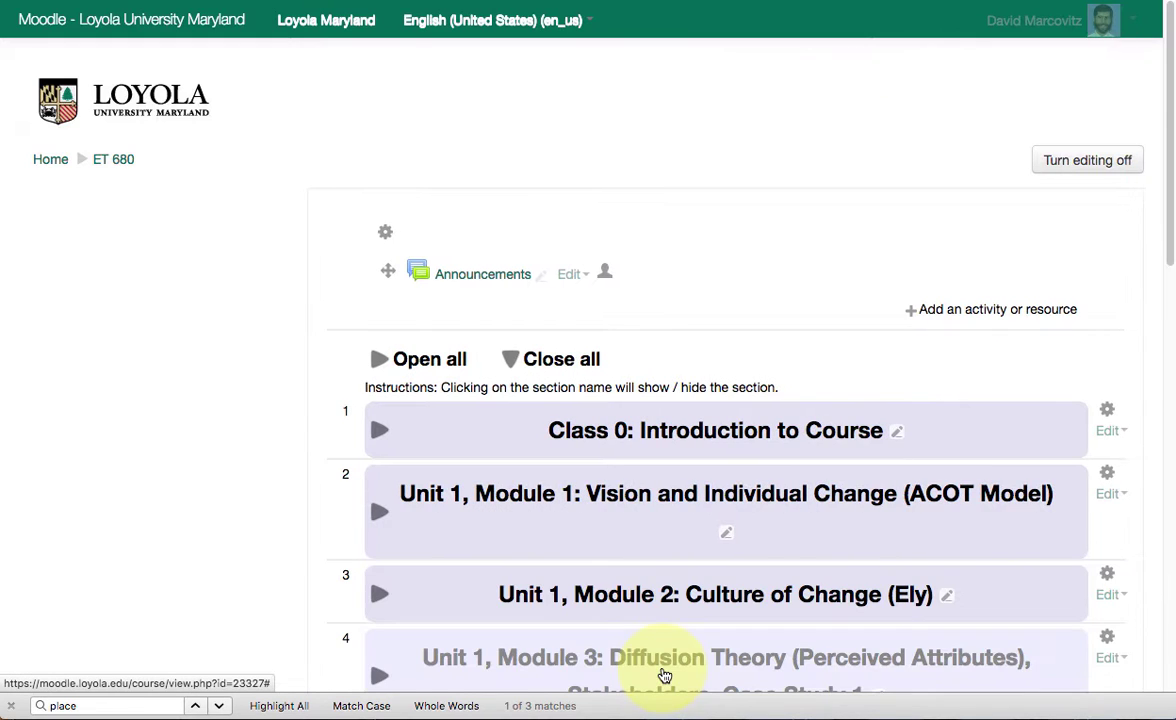
# - Open the activity completion settings of the LISTEN audio file in the Completion Tracking section
pyautogui.scroll(-5, 620, 595)
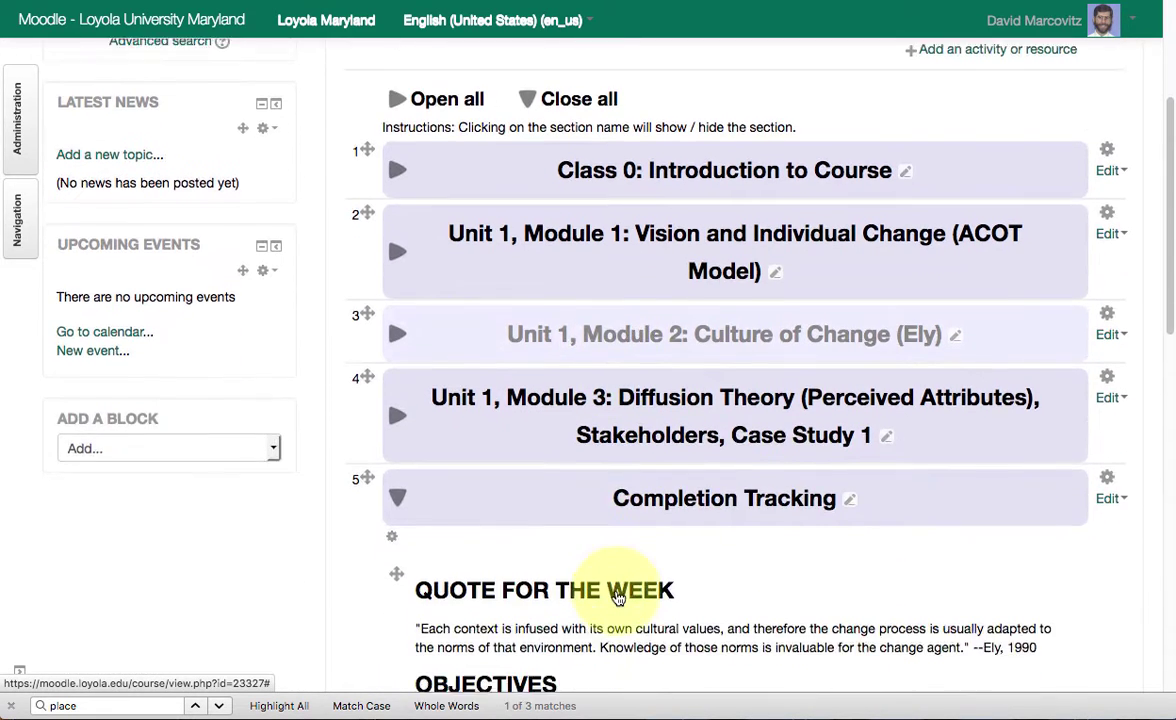
pyautogui.scroll(-8, 618, 597)
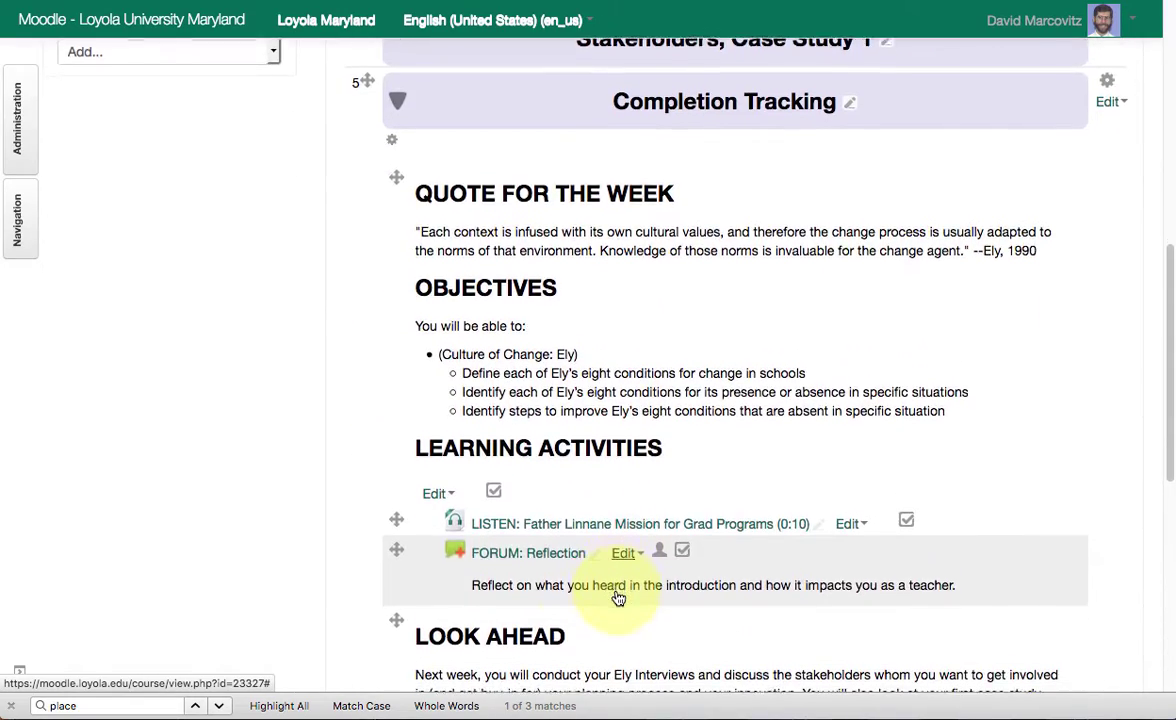
pyautogui.scroll(-1, 213, 481)
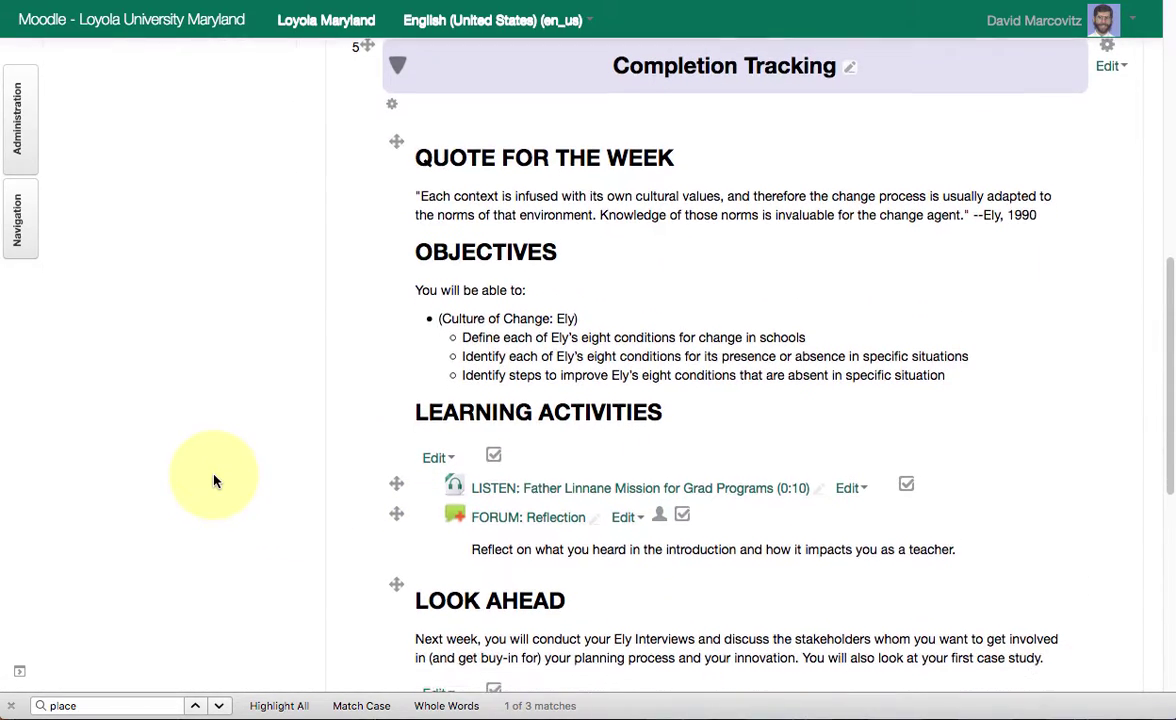
pyautogui.scroll(-1, 213, 481)
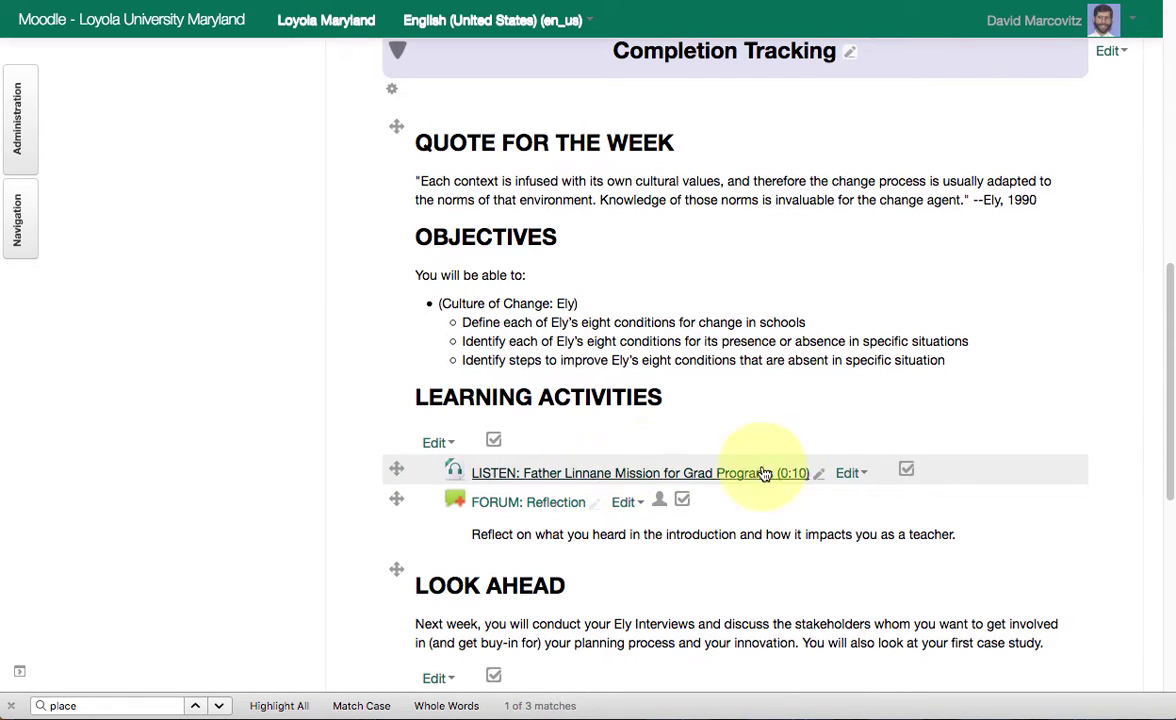
pyautogui.click(866, 478)
pyautogui.click(856, 495)
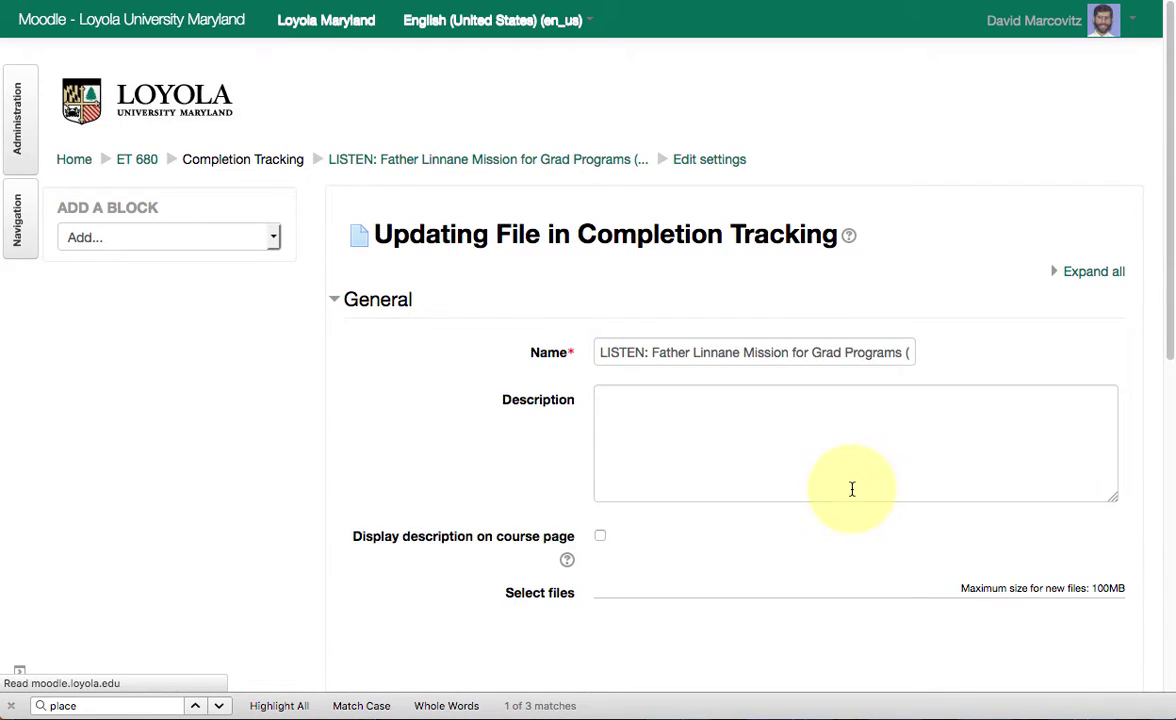
pyautogui.scroll(-5, 346, 451)
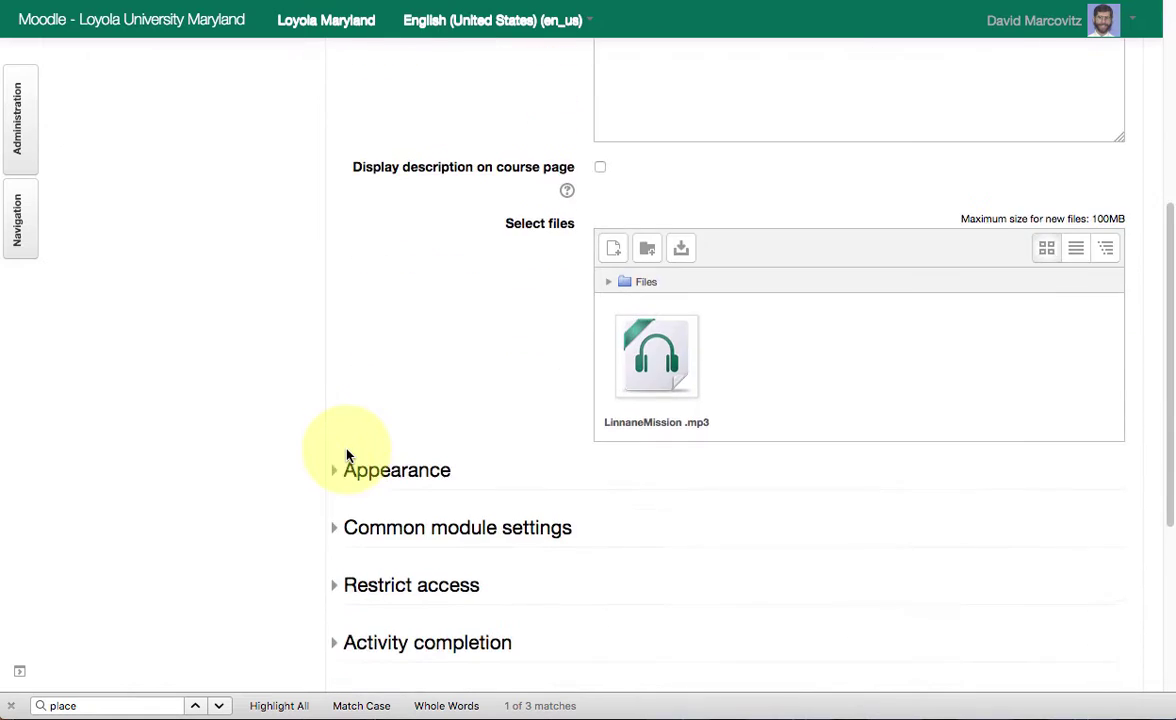
pyautogui.scroll(-1, 344, 456)
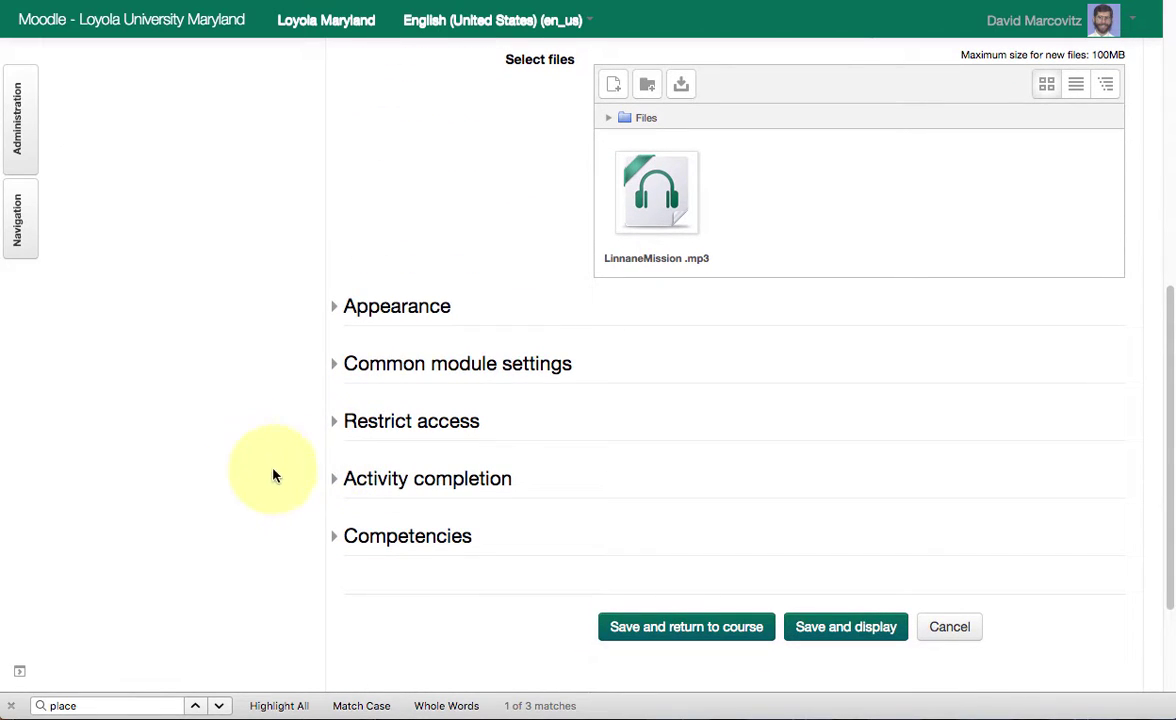
pyautogui.click(333, 483)
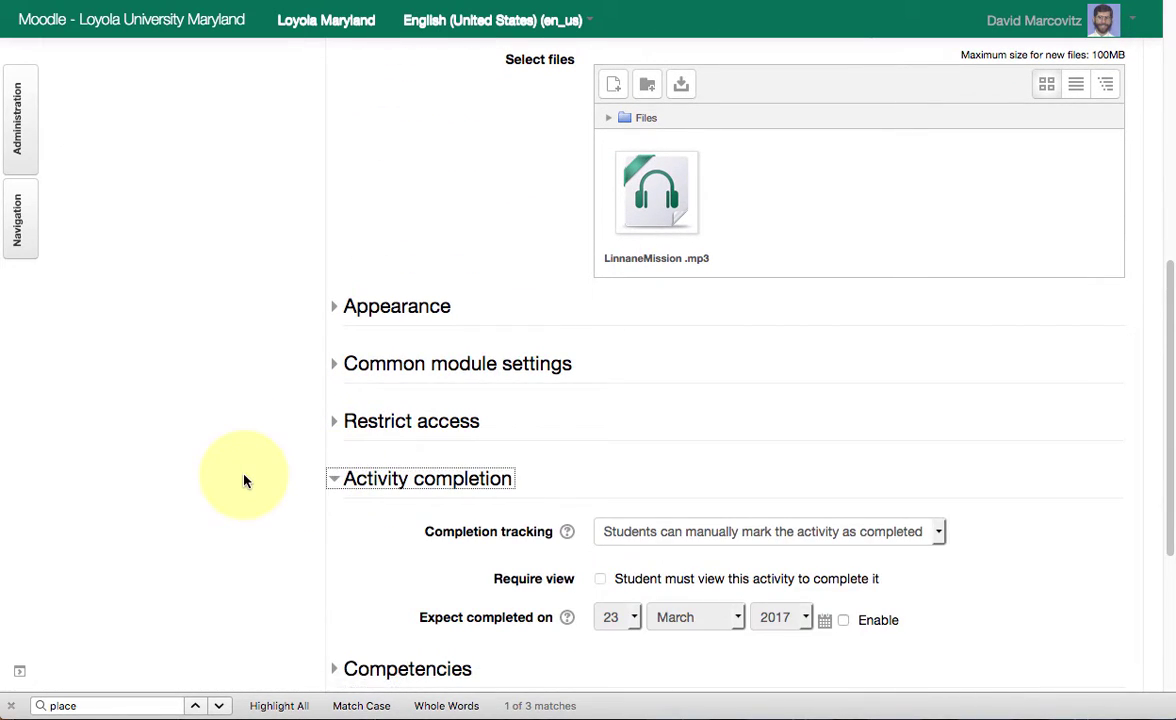
# - Set the audio file to show as complete when conditions are met, require students to view it, and save back to the course
pyautogui.scroll(-3, 244, 481)
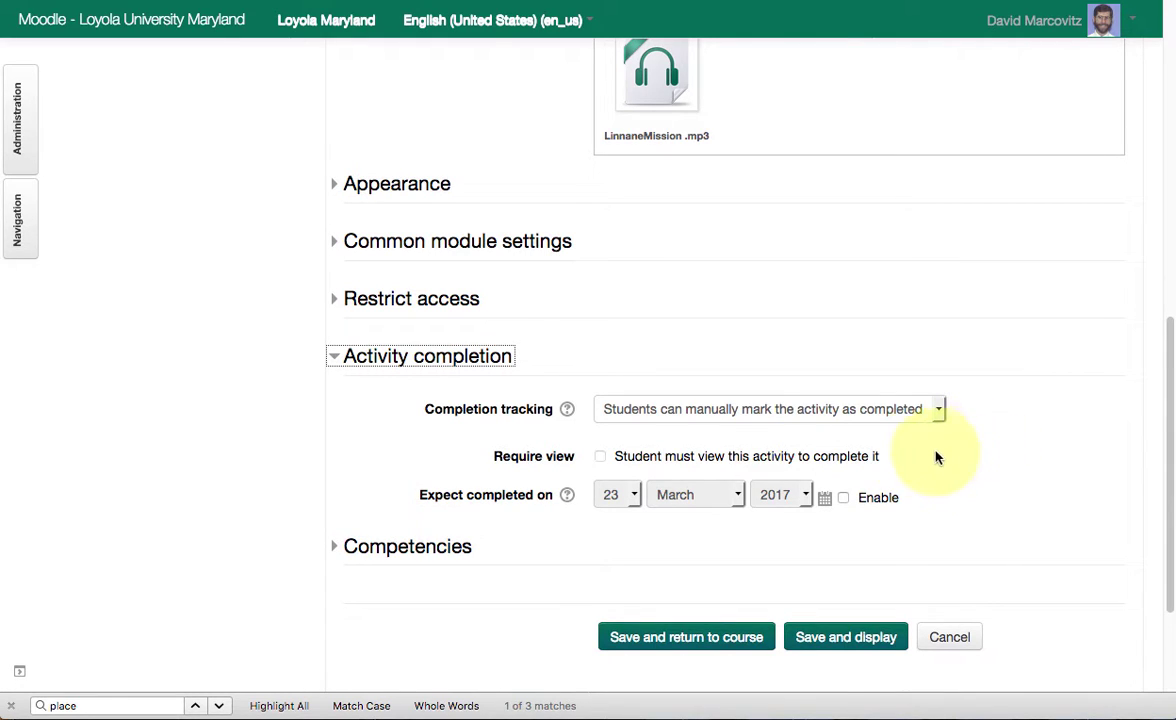
pyautogui.click(937, 412)
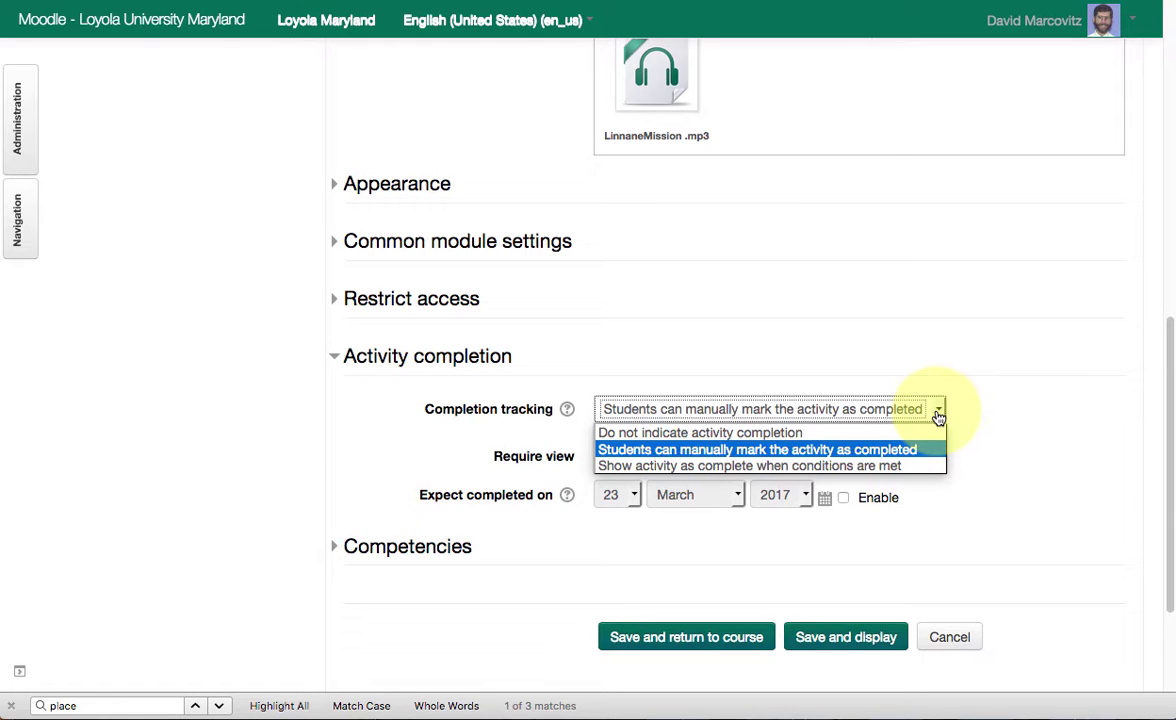
pyautogui.click(724, 467)
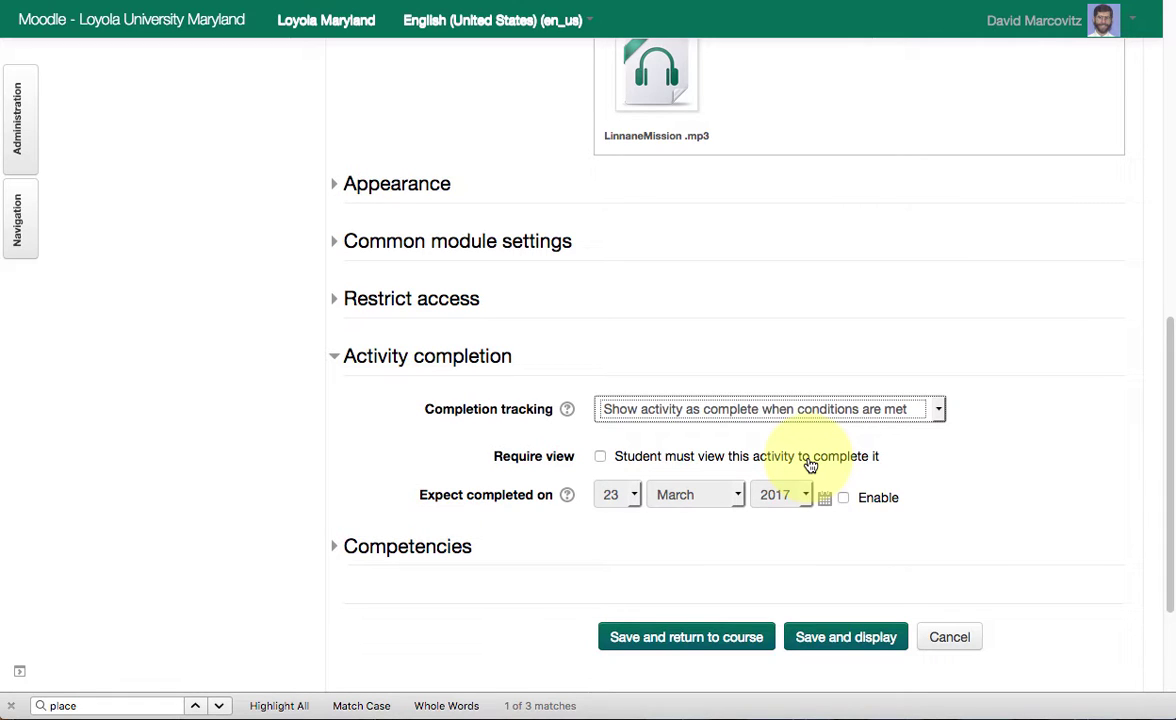
pyautogui.click(601, 458)
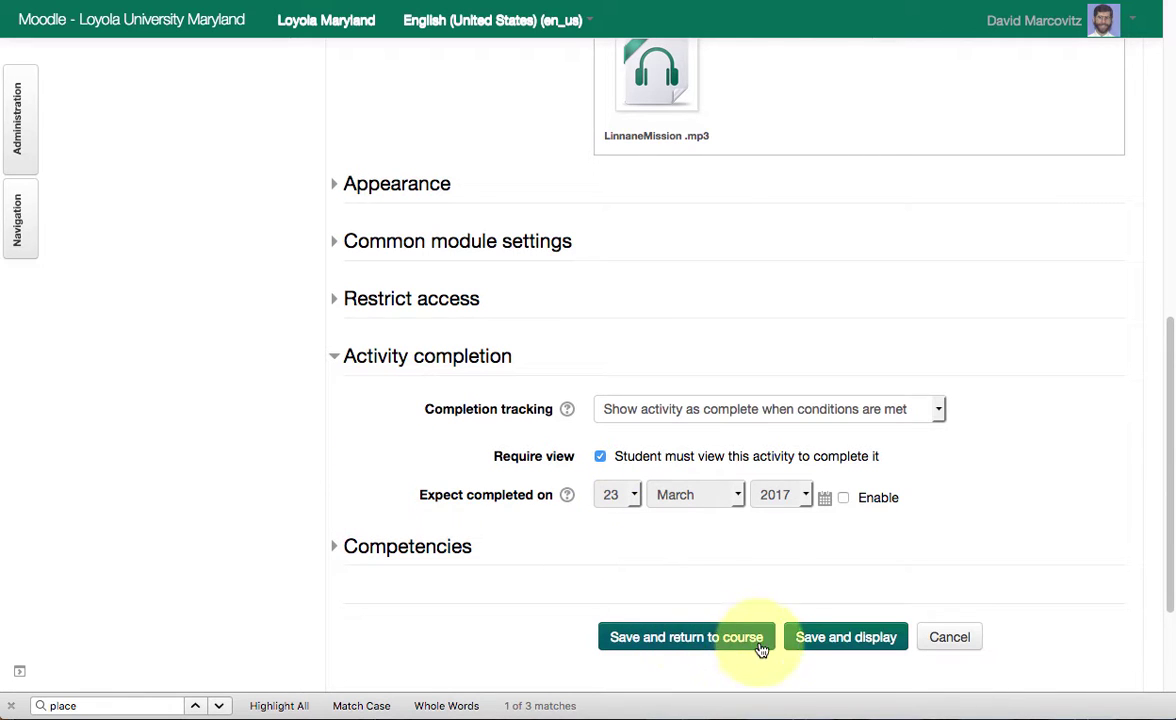
pyautogui.click(716, 645)
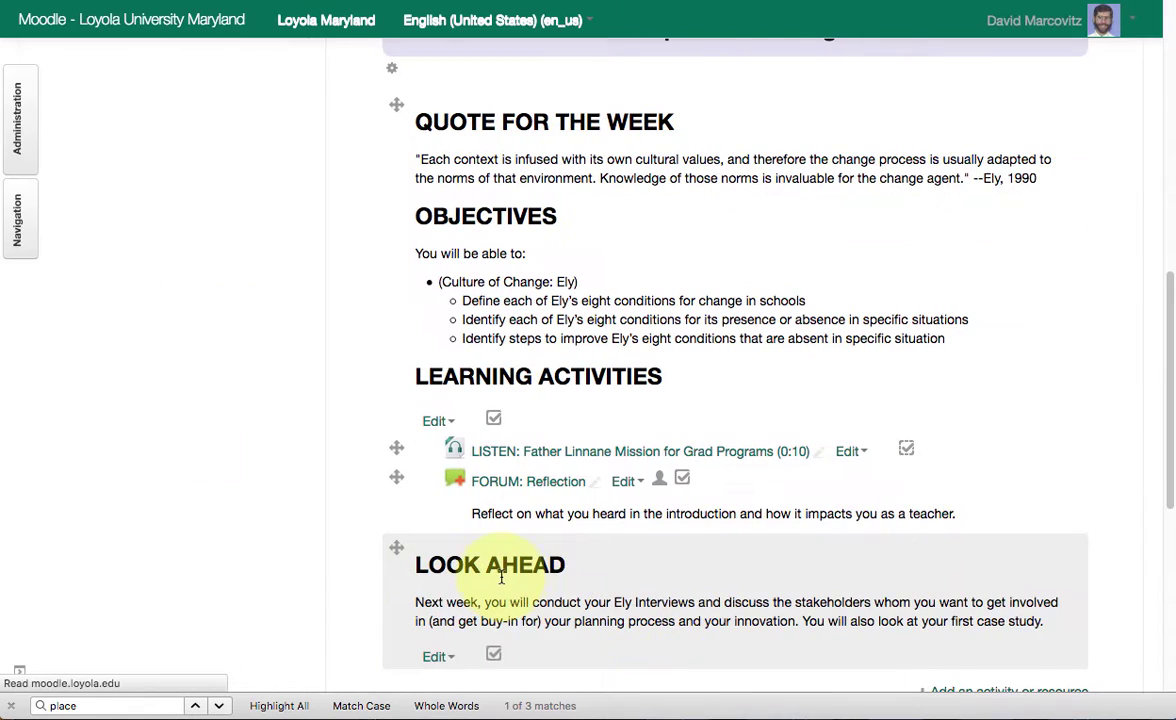
pyautogui.click(908, 455)
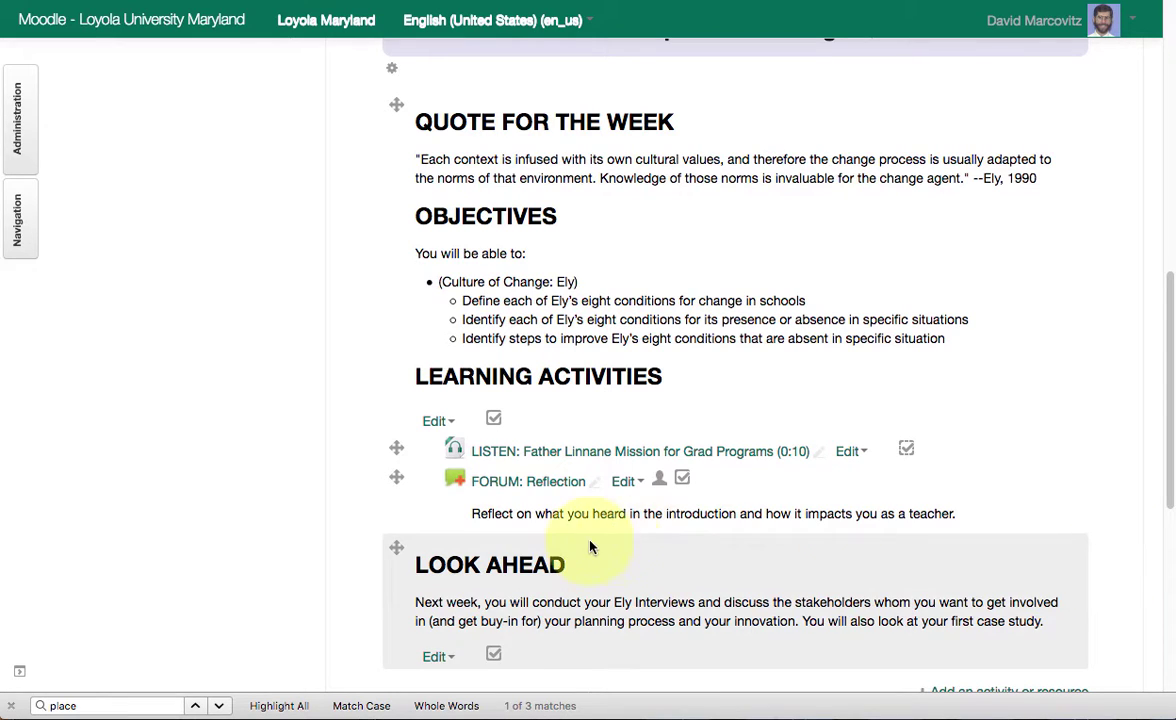
# - Add an activity completion access restriction to the FORUM: Reflection activity
pyautogui.click(630, 482)
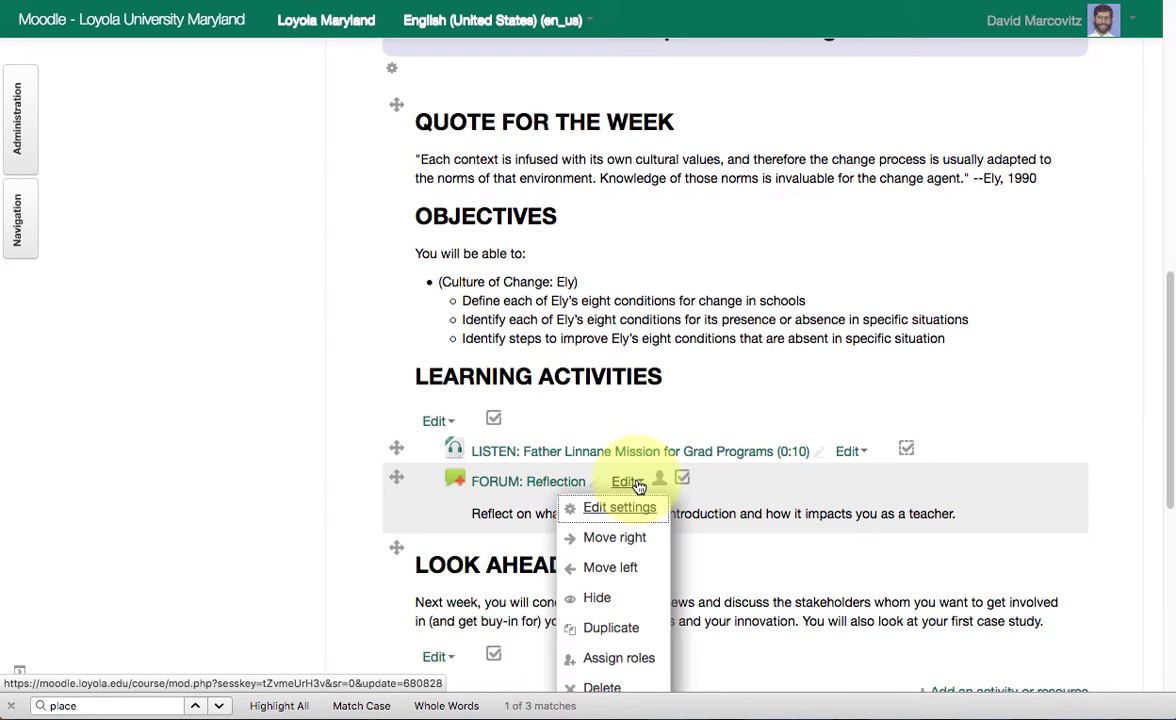
pyautogui.click(627, 509)
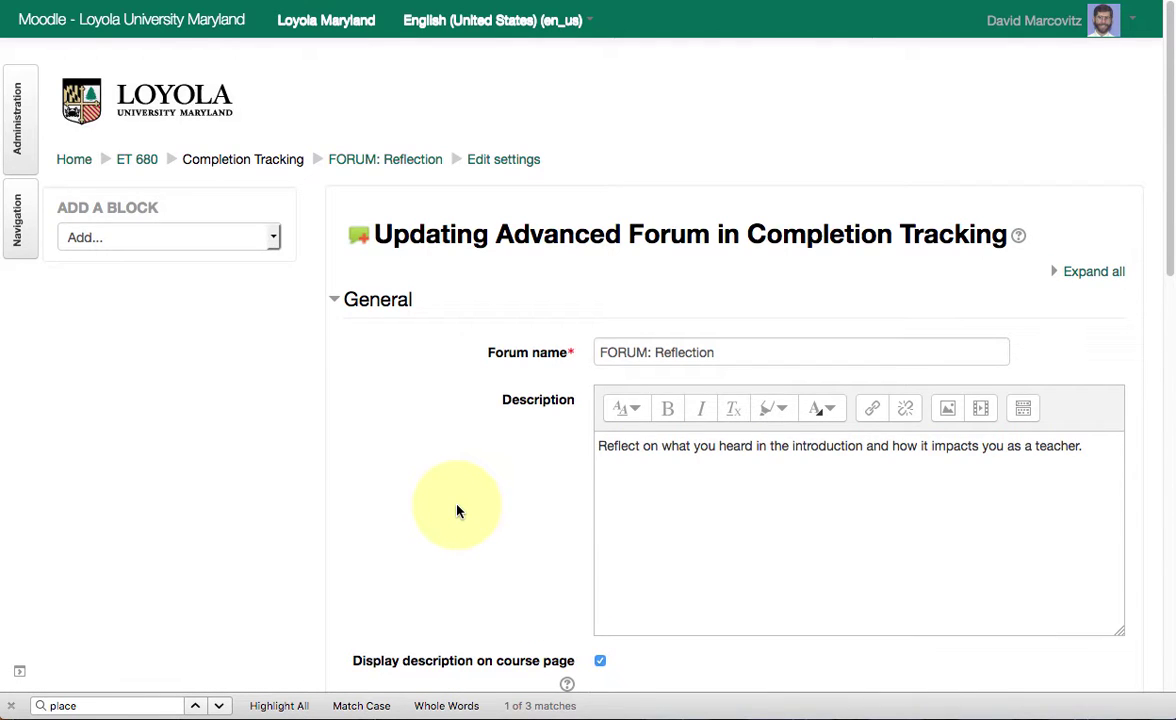
pyautogui.scroll(-5, 457, 511)
pyautogui.scroll(-5, 457, 511)
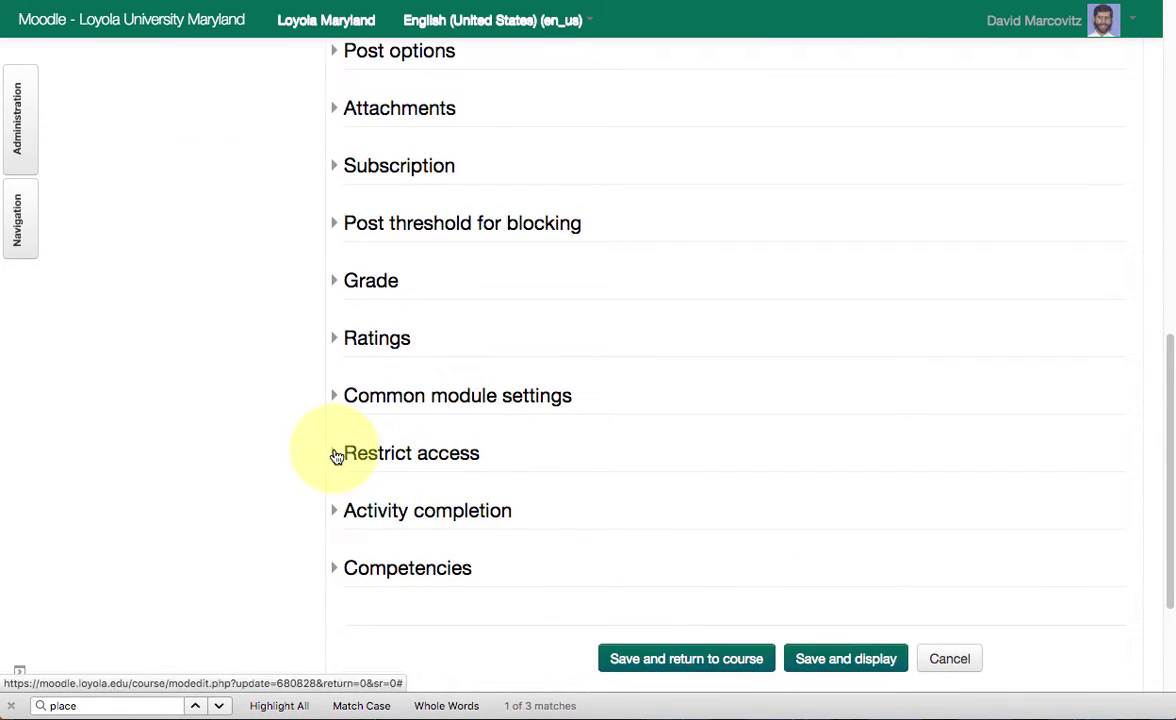
pyautogui.click(337, 456)
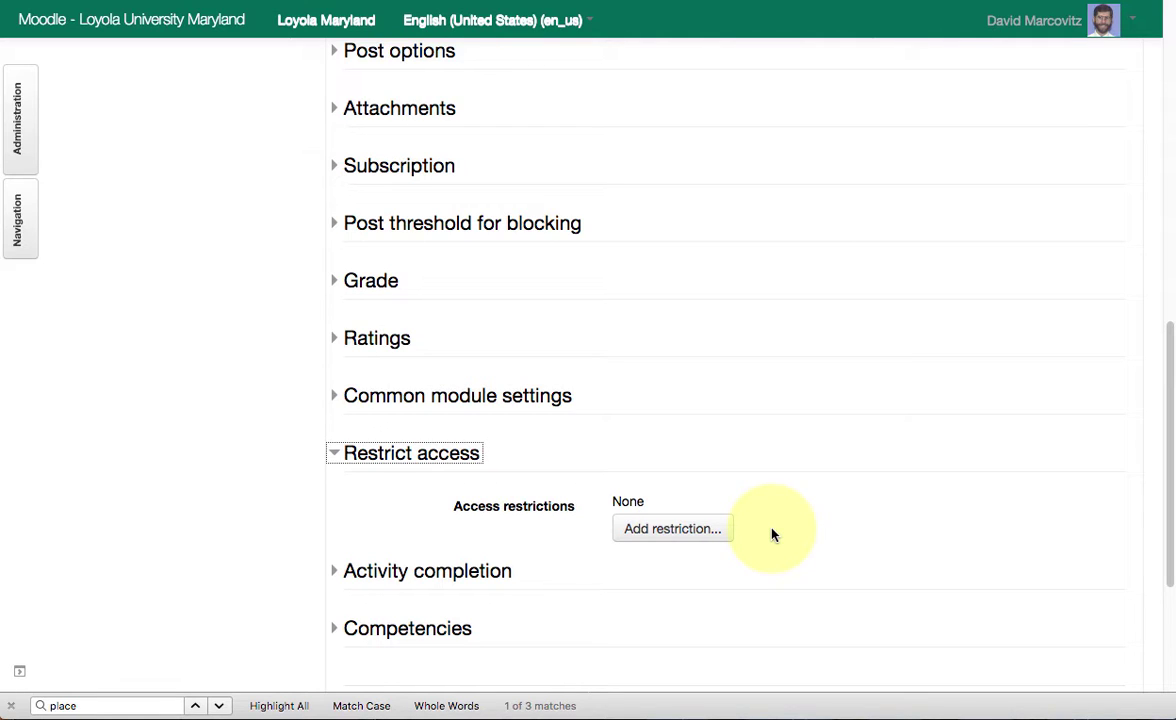
pyautogui.click(655, 538)
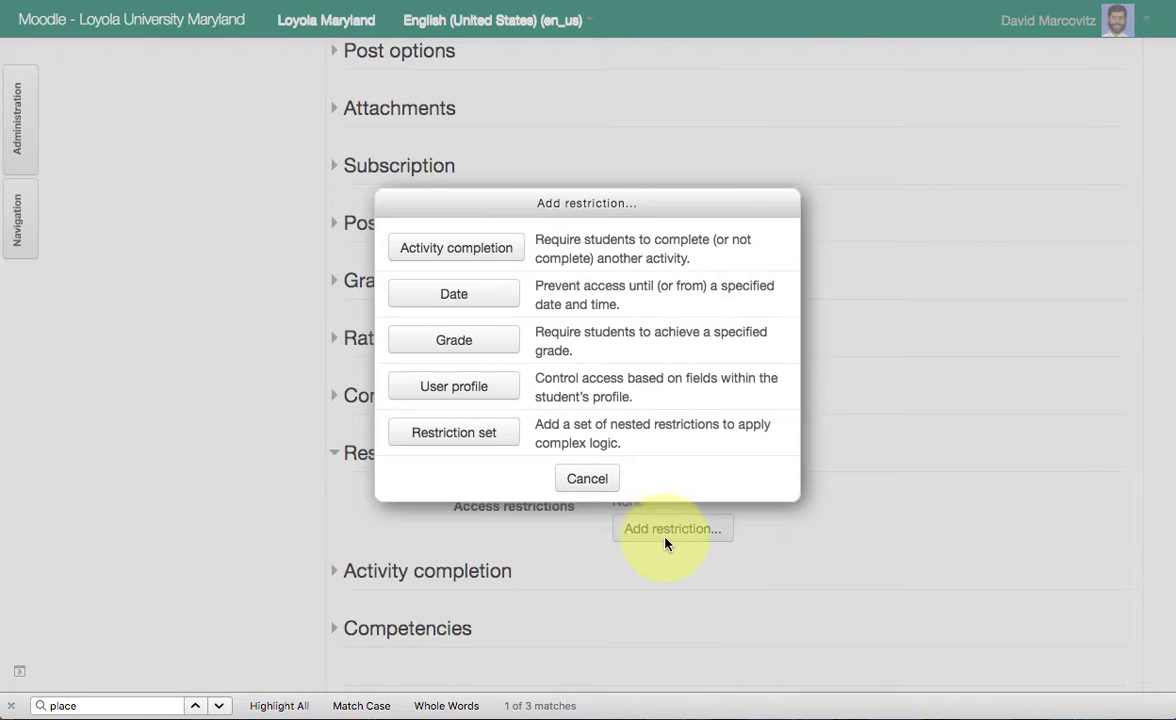
pyautogui.click(459, 255)
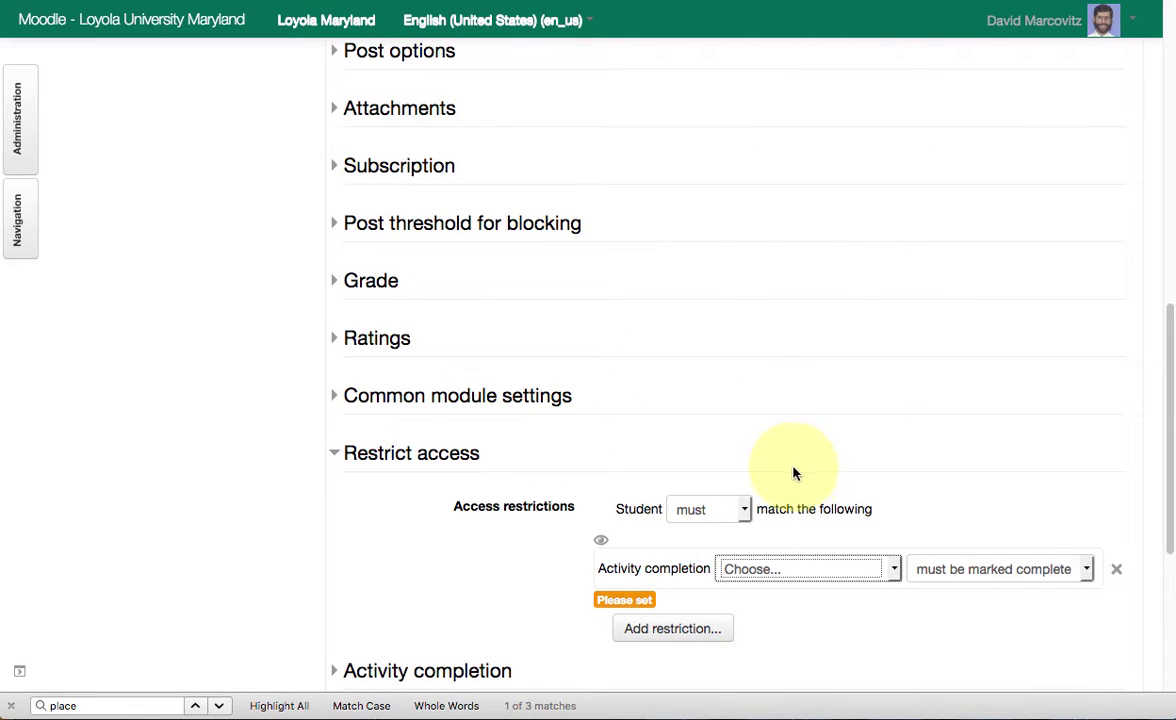
# - Make the forum restriction depend on the LISTEN audio file being marked complete, and save back to the course
pyautogui.scroll(1, 770, 578)
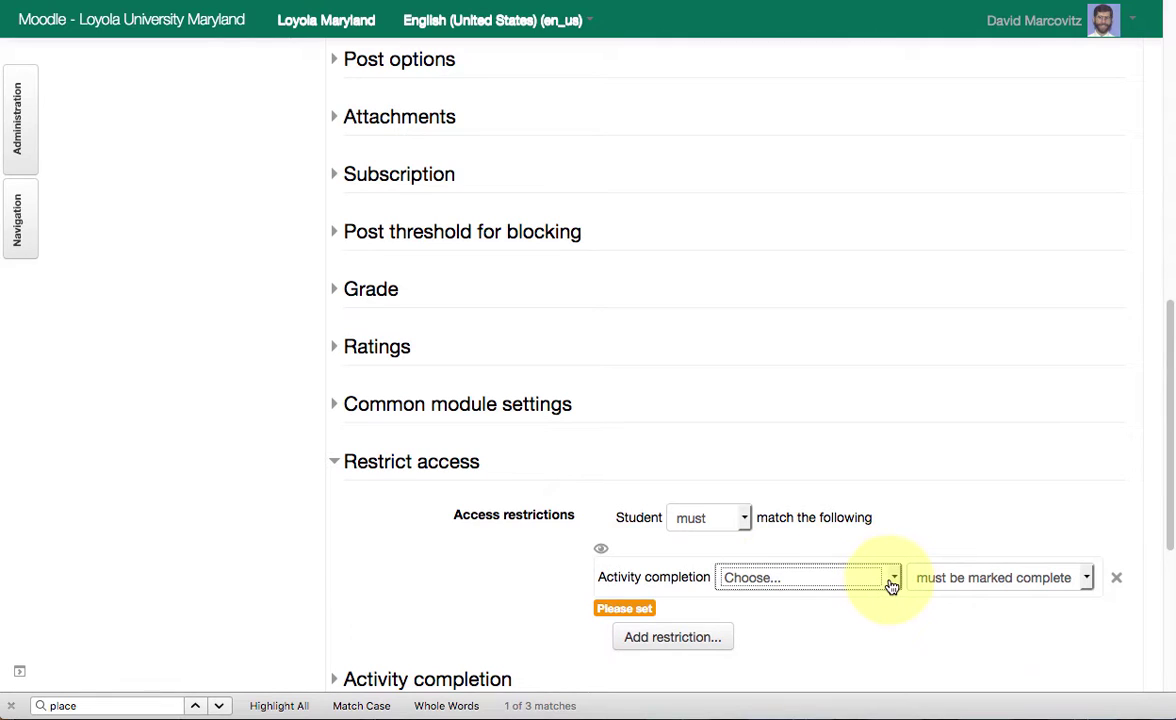
pyautogui.scroll(-1, 891, 587)
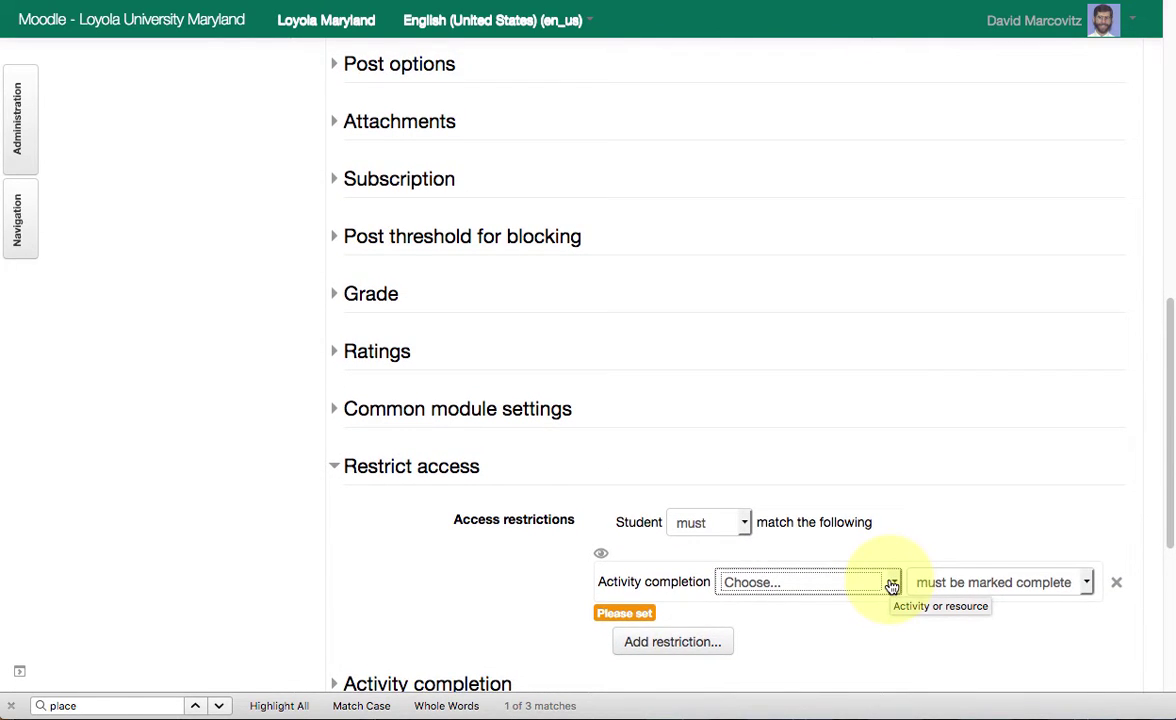
pyautogui.scroll(1, 891, 587)
pyautogui.click(891, 587)
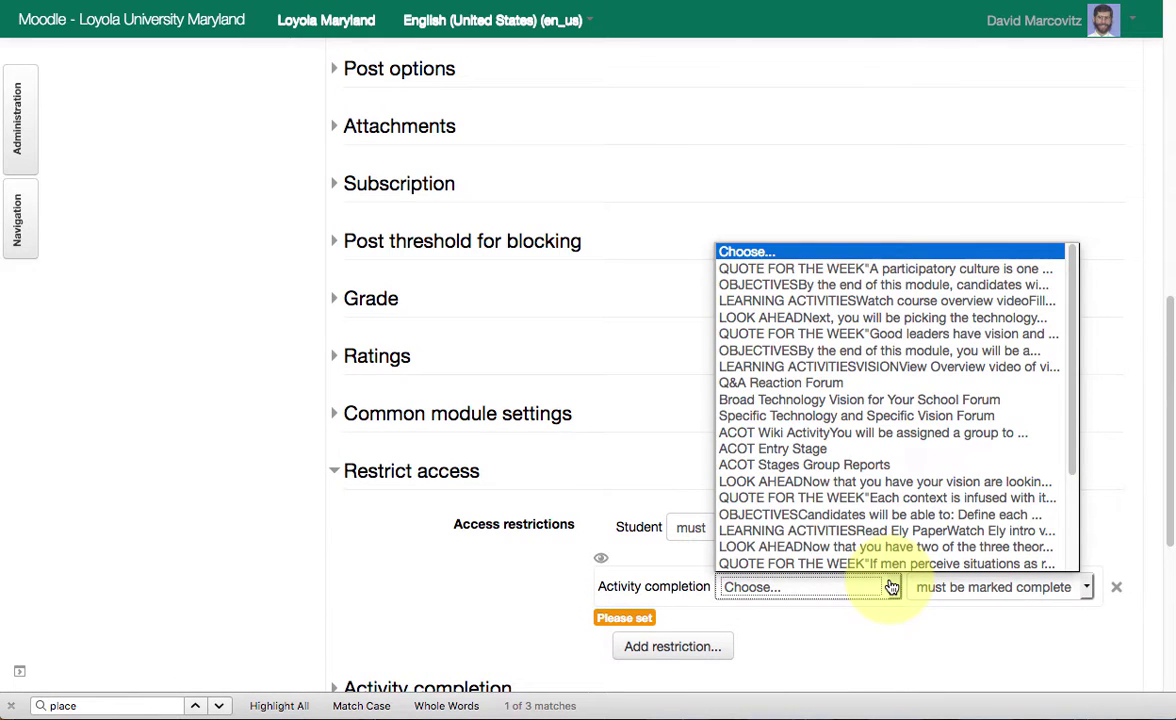
pyautogui.scroll(-2, 858, 525)
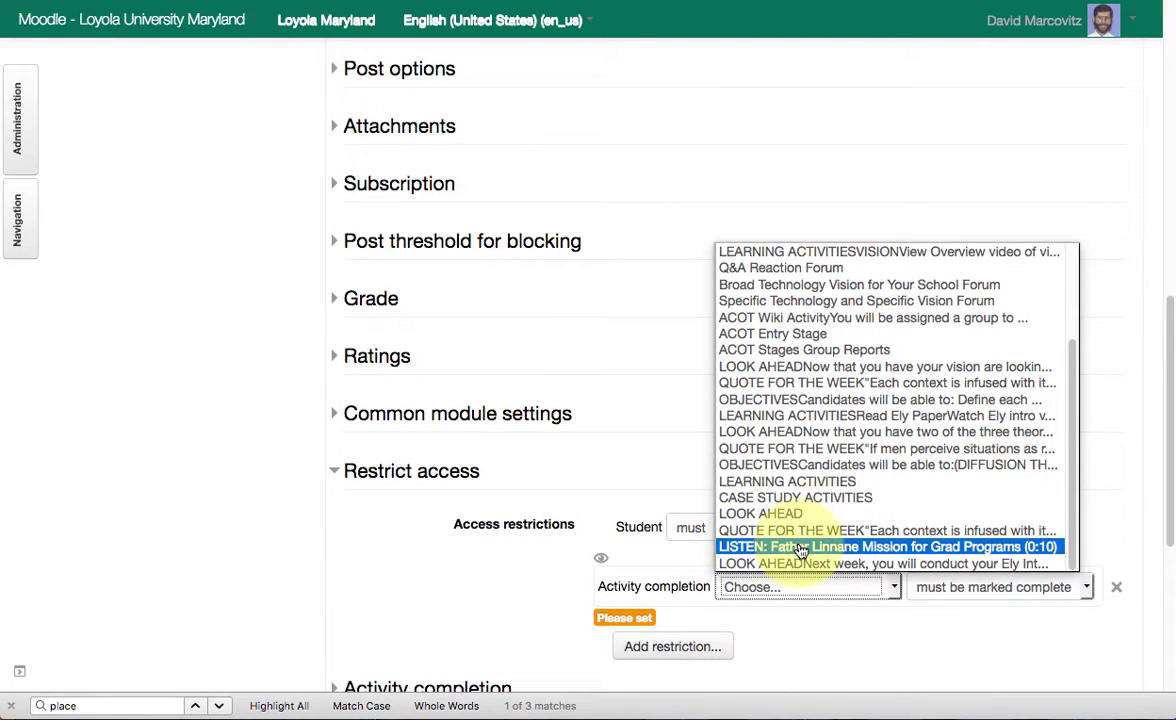
pyautogui.click(884, 547)
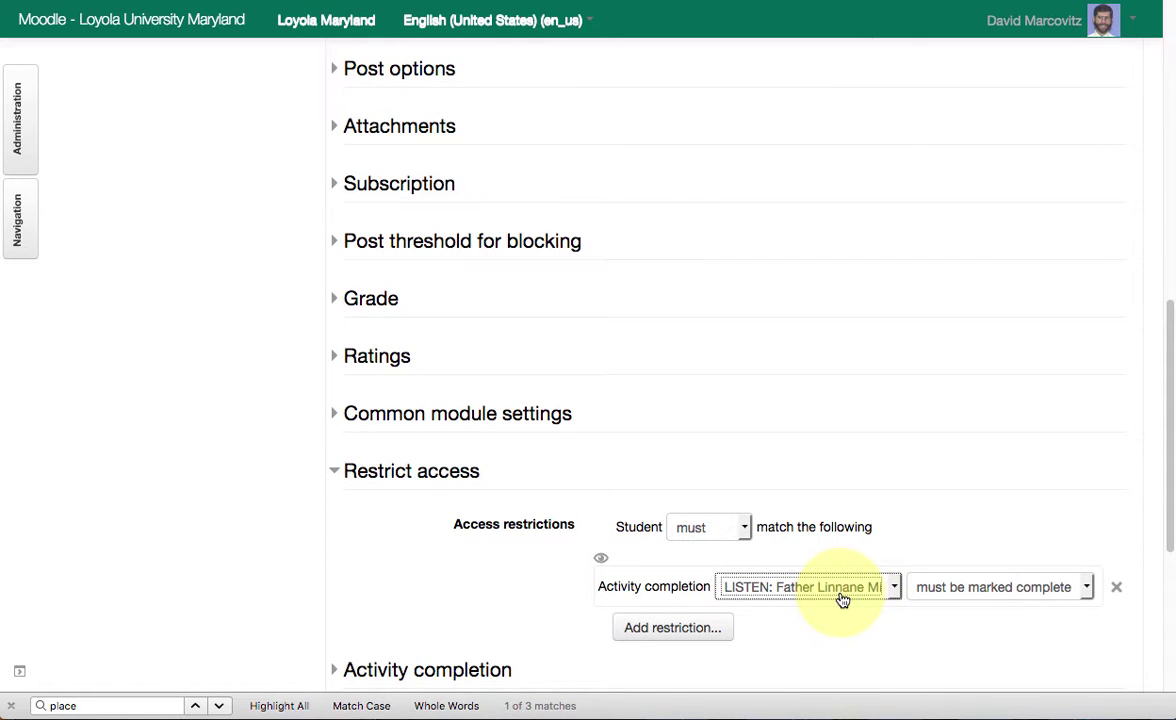
pyautogui.scroll(-5, 840, 600)
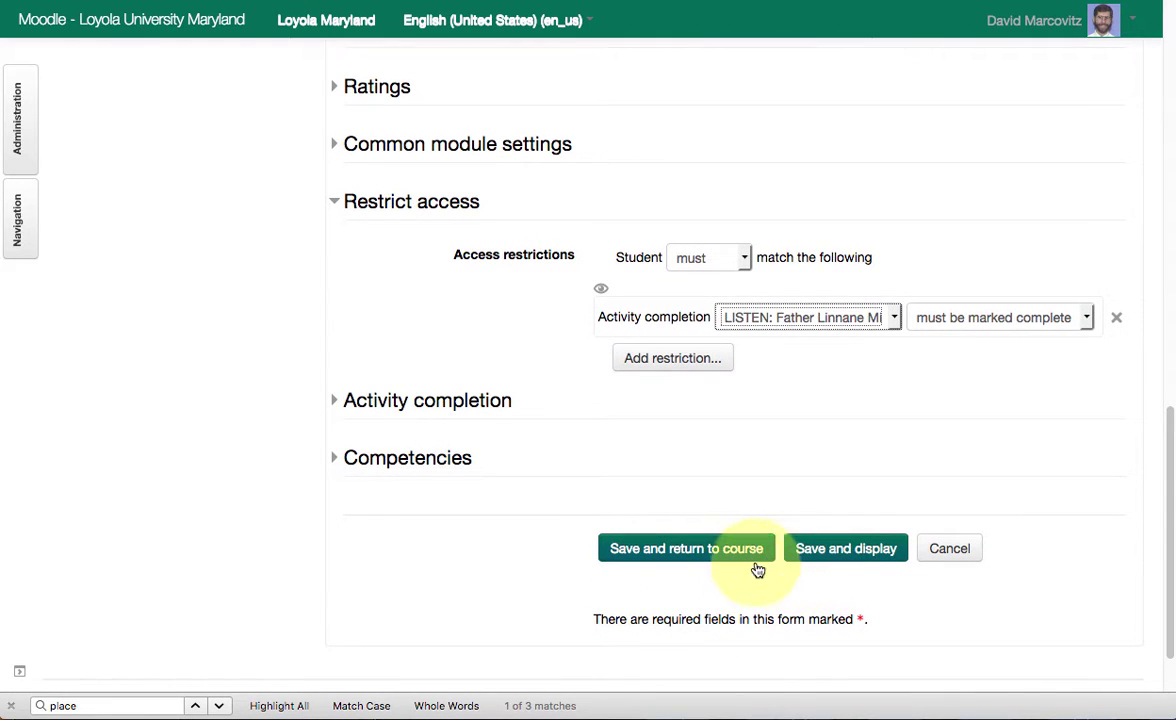
pyautogui.click(704, 550)
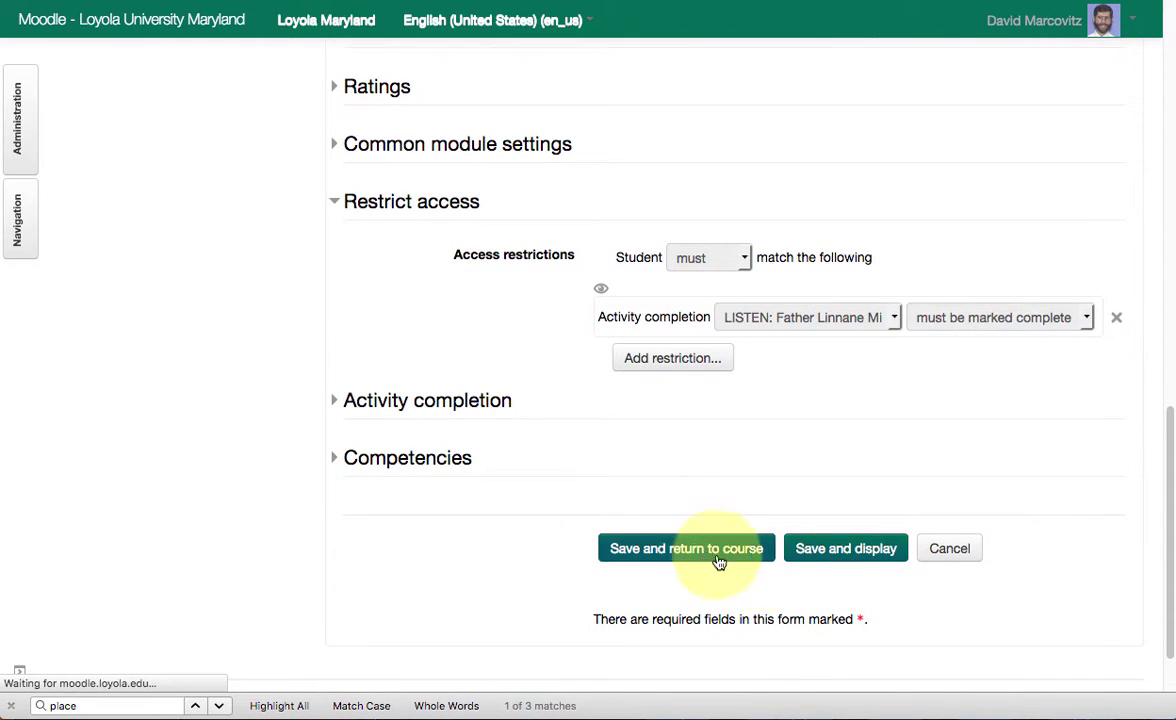